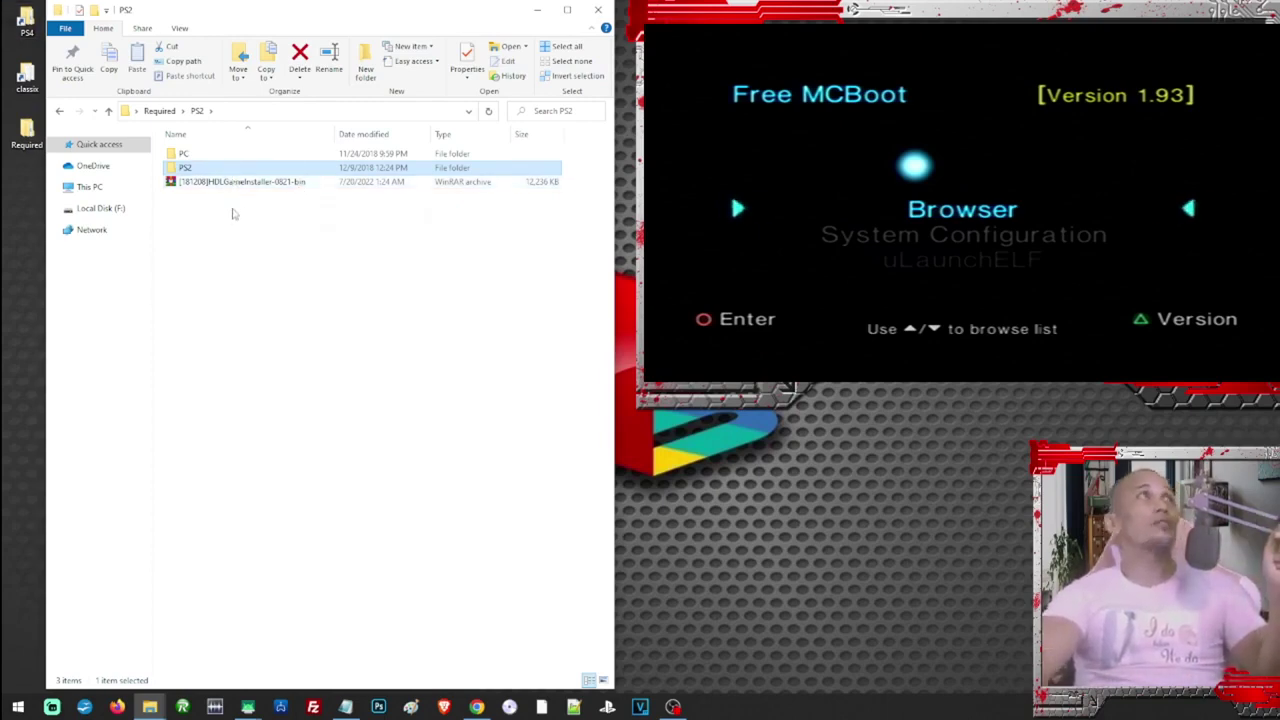
# - Open the PS2 installer folder holding lang, licenses, Changelog and HDLGameInstaller.elf
pyautogui.keyDown('ctrl'); pyautogui.click(183, 154); pyautogui.keyUp('ctrl')
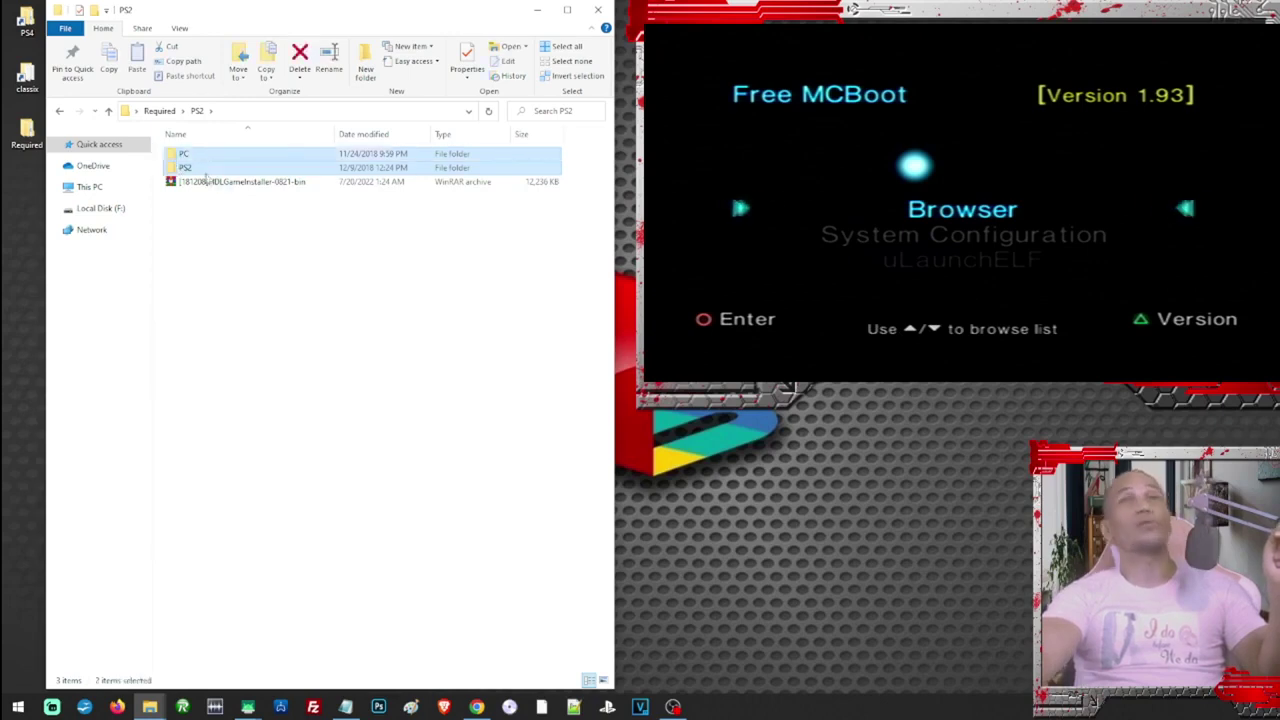
pyautogui.doubleClick(211, 168)
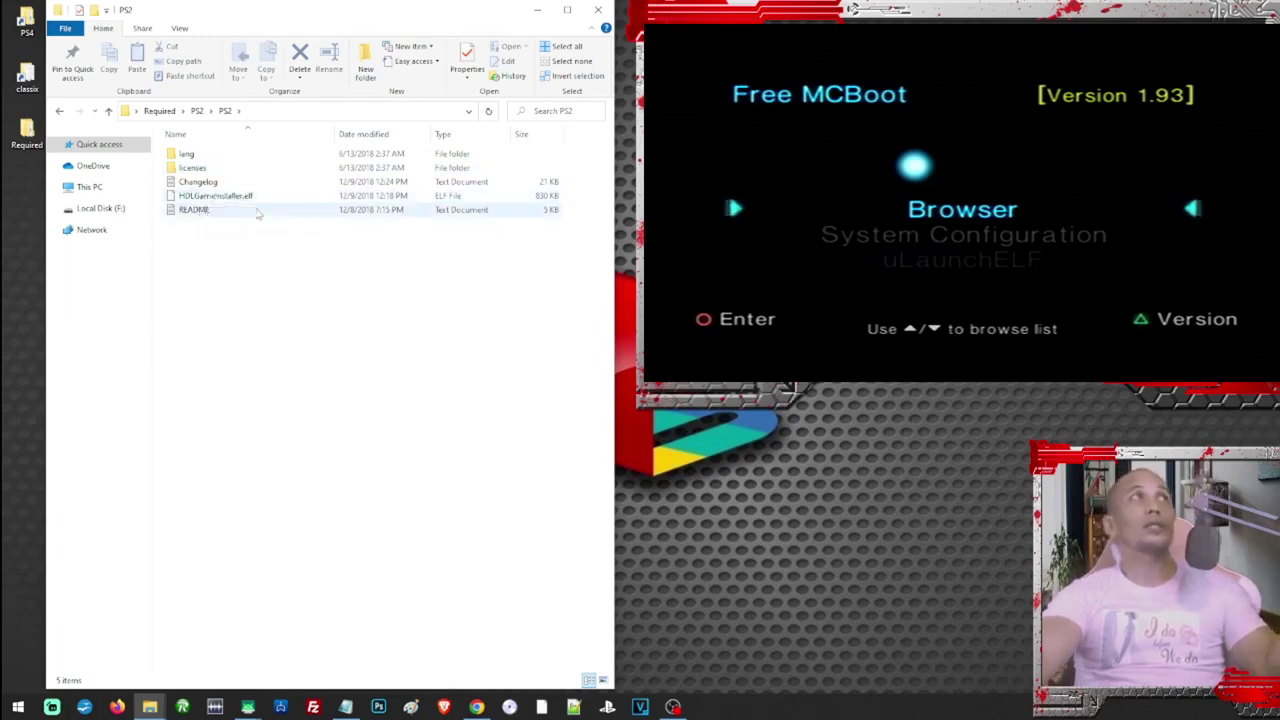
# - Select the lang folder together with HDLGameInstaller.elf
pyautogui.click(213, 158)
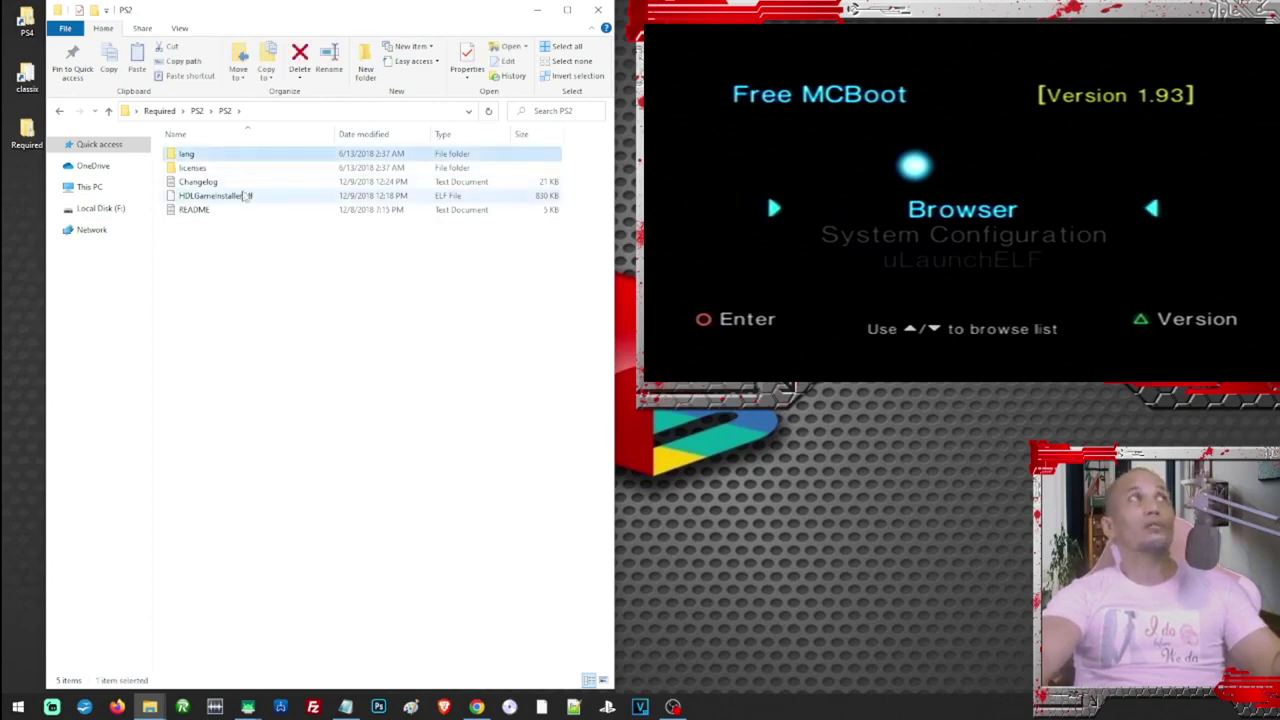
pyautogui.keyDown('ctrl'); pyautogui.click(243, 197); pyautogui.keyUp('ctrl')
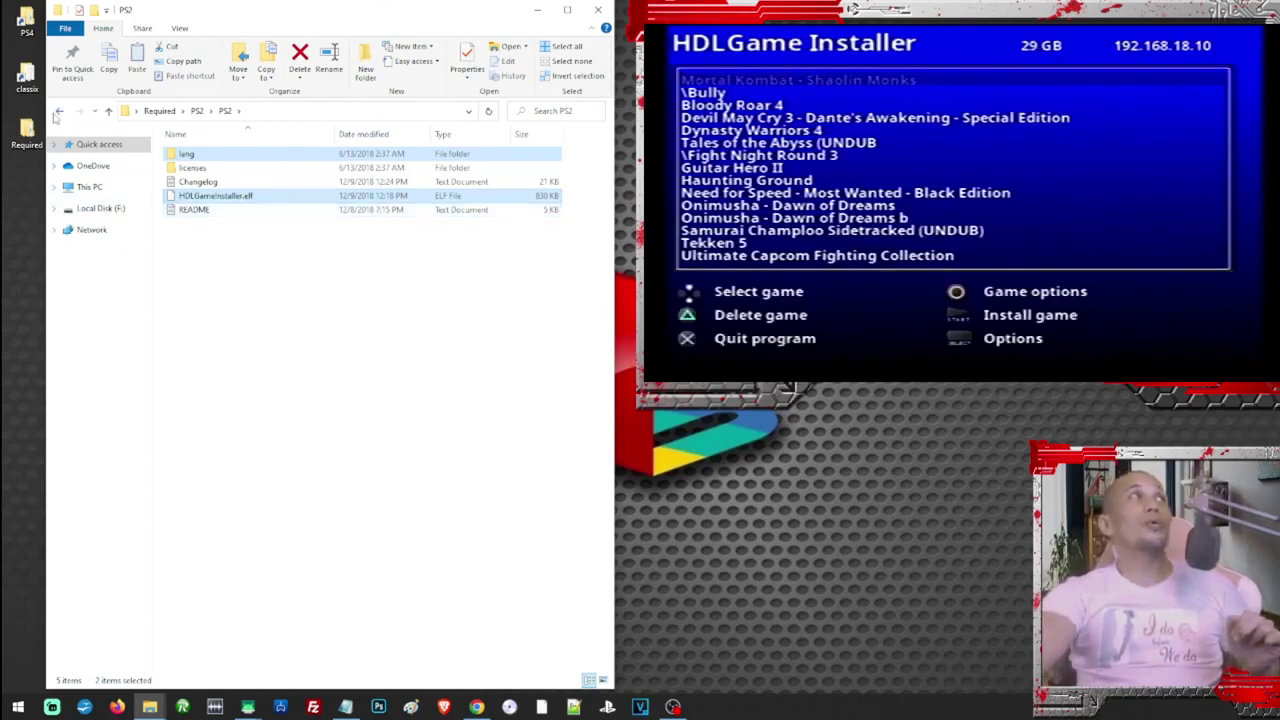
# - Return to the parent Required > PS2 folder with the PC and PS2 folders
pyautogui.click(59, 111)
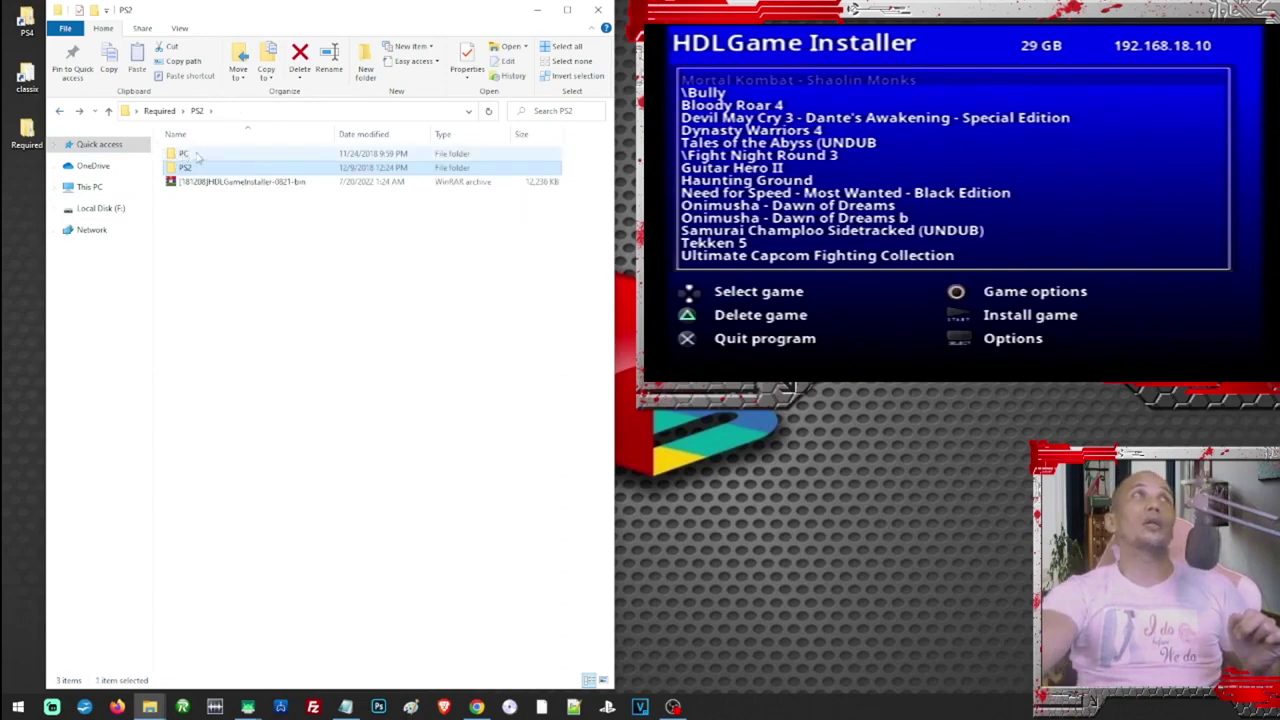
# - Launch HDLGManClient from the PC folder and reposition its window
pyautogui.doubleClick(198, 155)
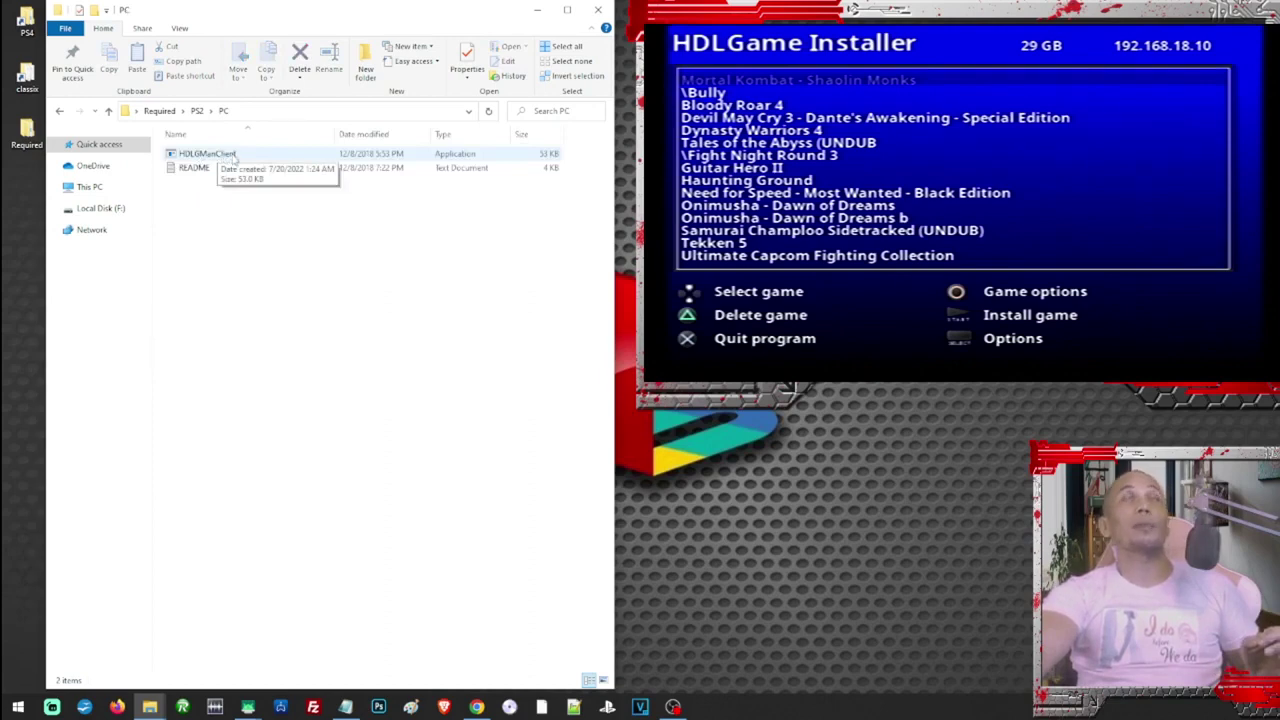
pyautogui.doubleClick(228, 158)
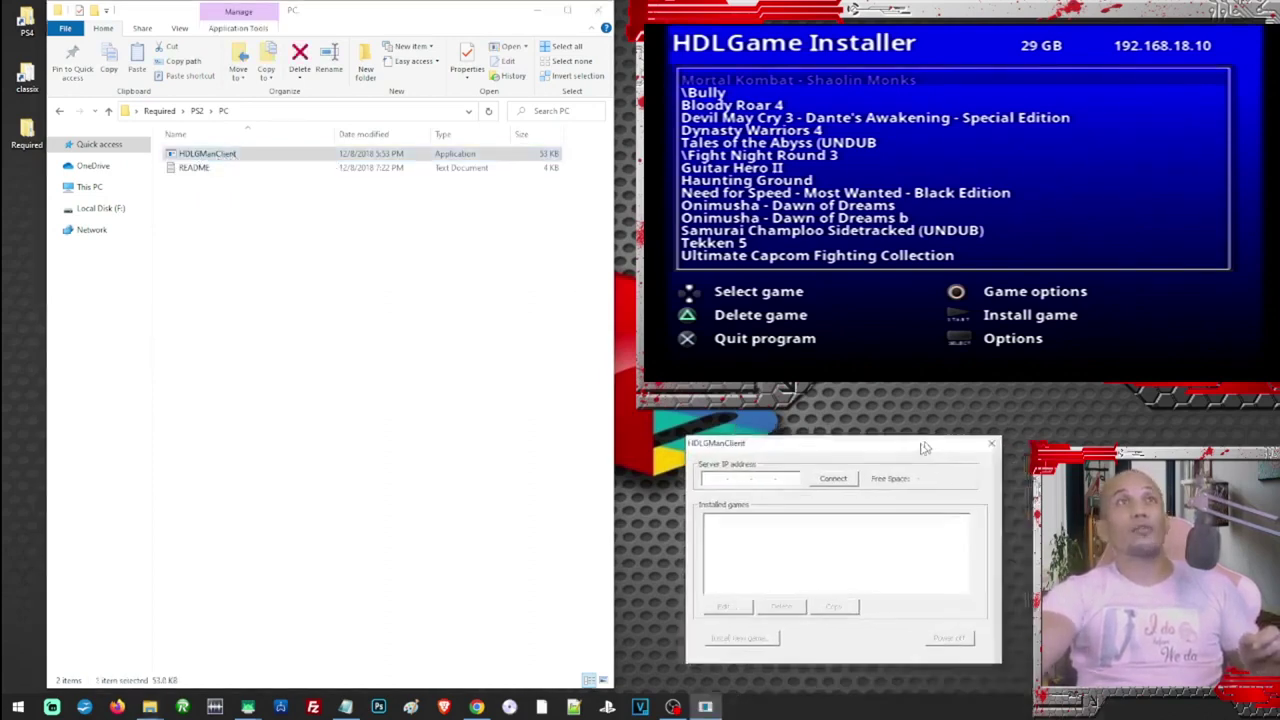
pyautogui.moveTo(925, 447); pyautogui.dragTo(869, 469)
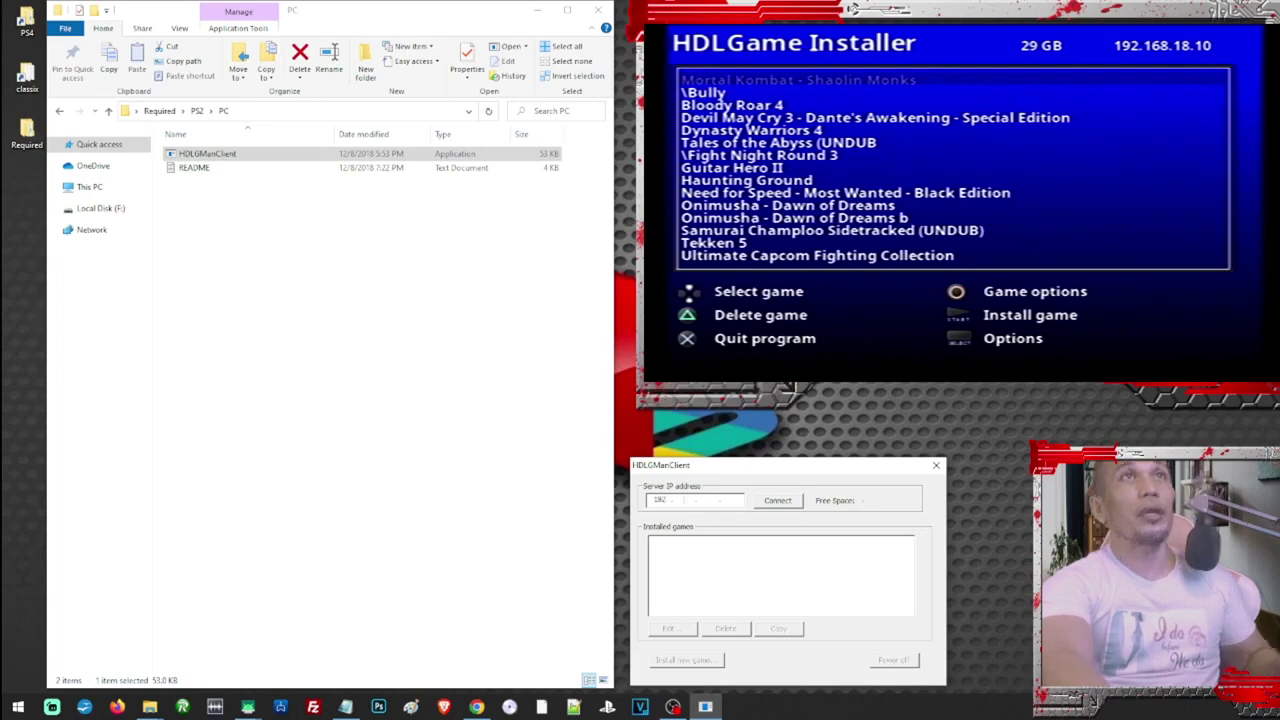
# - Connect HDLGManClient to the PS2 at server IP 192.168.18.10
pyautogui.write('168.18.')
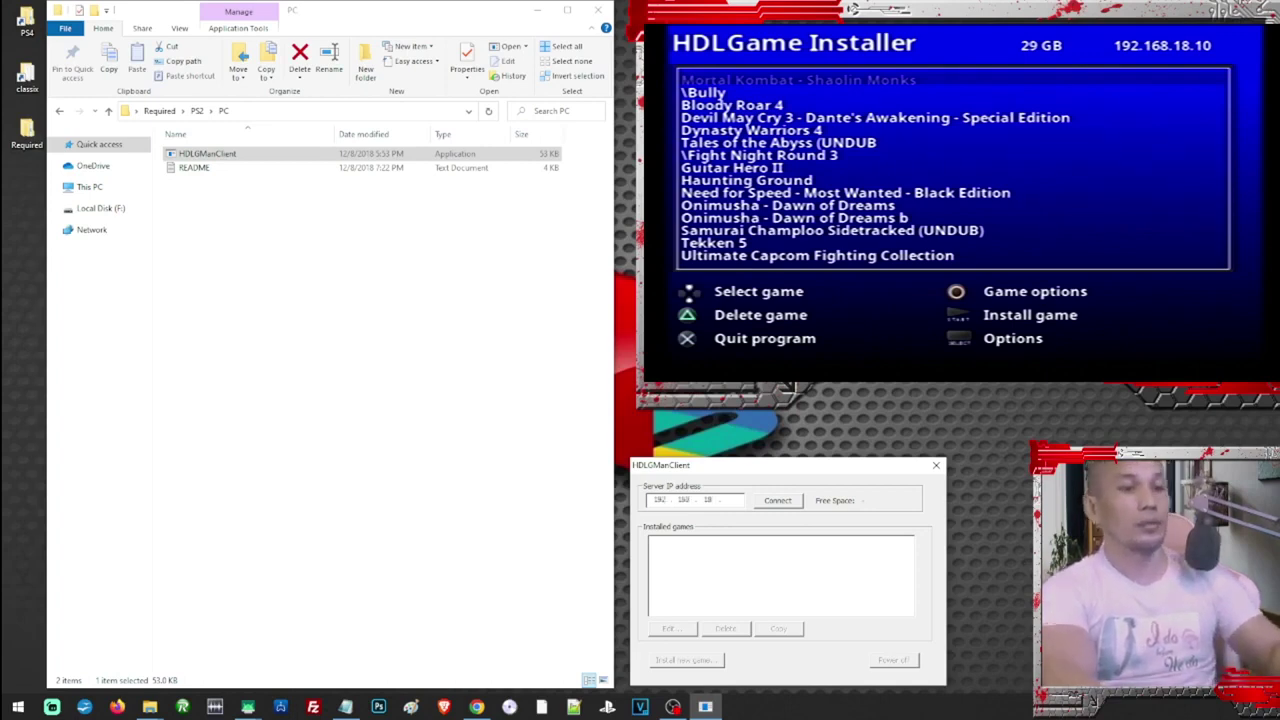
pyautogui.write('10')
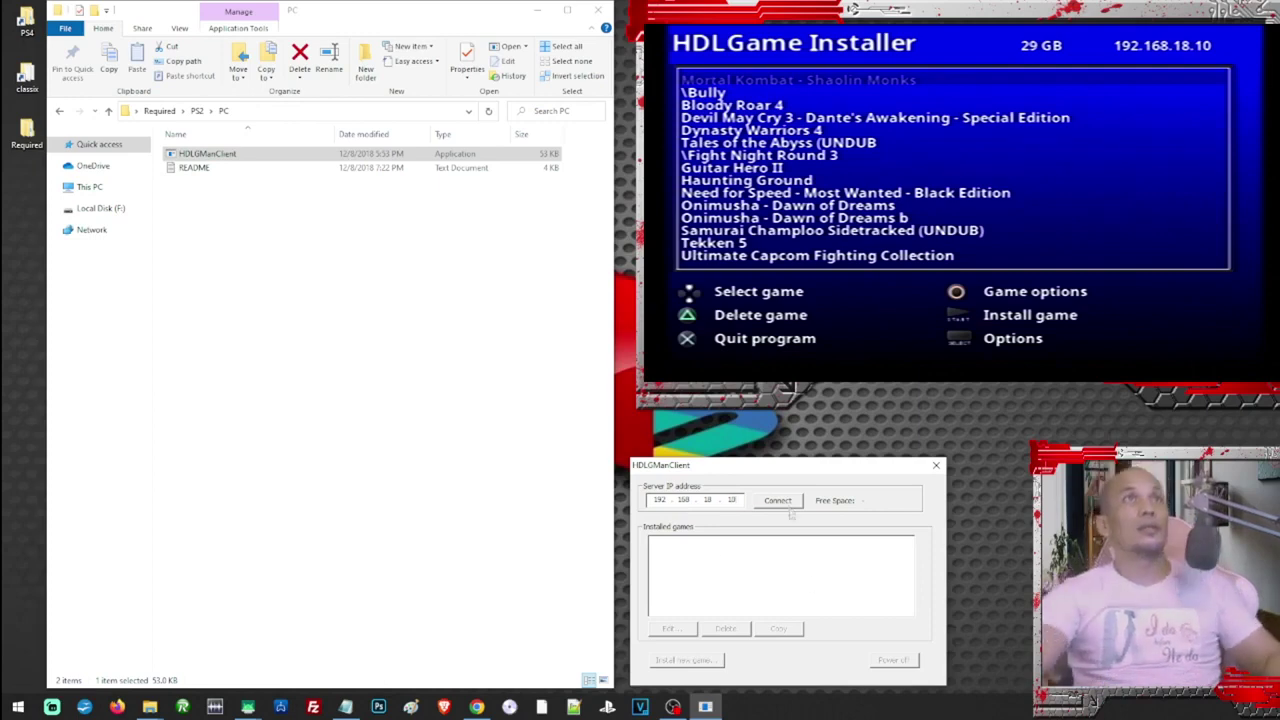
pyautogui.click(785, 502)
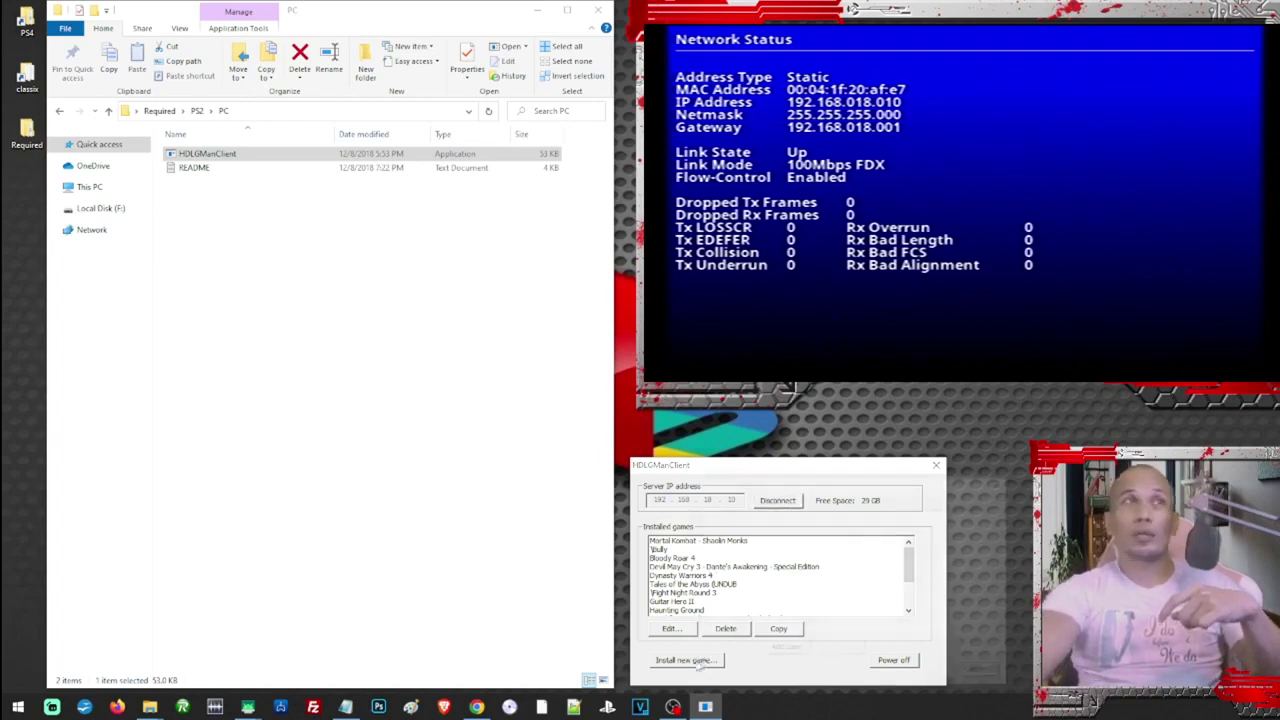
pyautogui.click(705, 660)
# - Add a new game to the job list using a disc image as its source
pyautogui.moveTo(760, 488); pyautogui.dragTo(505, 382)
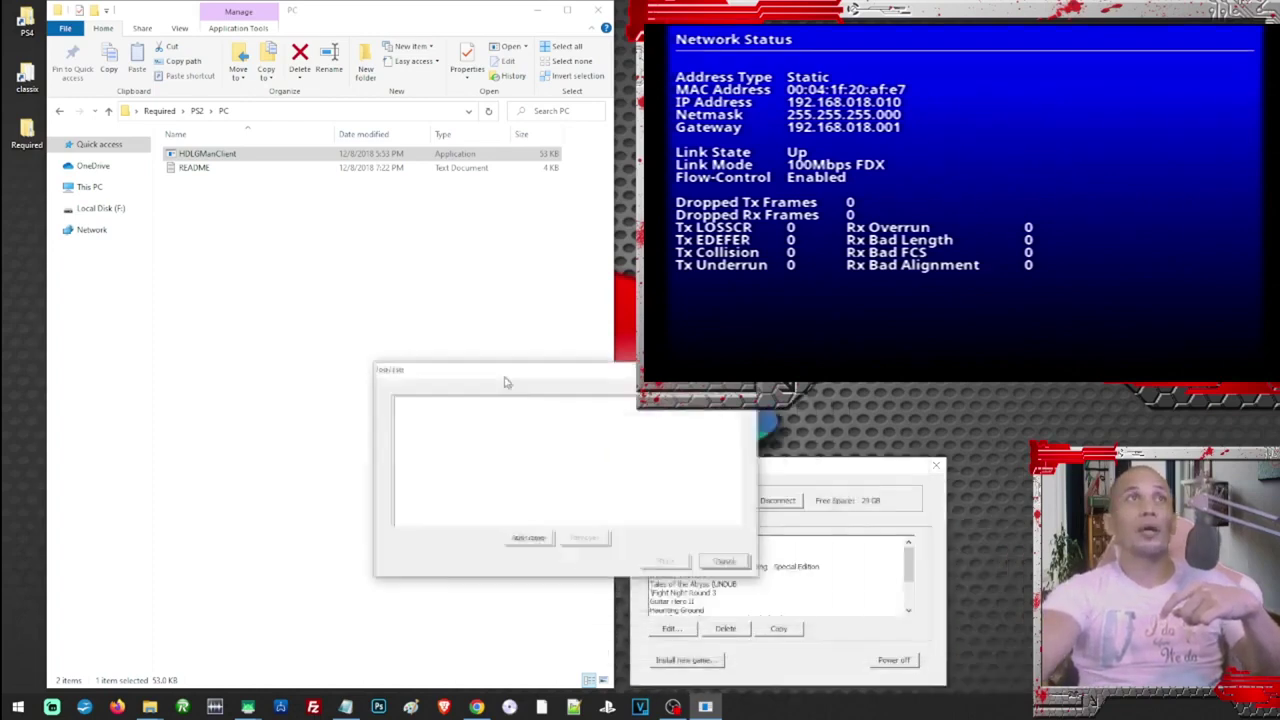
pyautogui.click(513, 535)
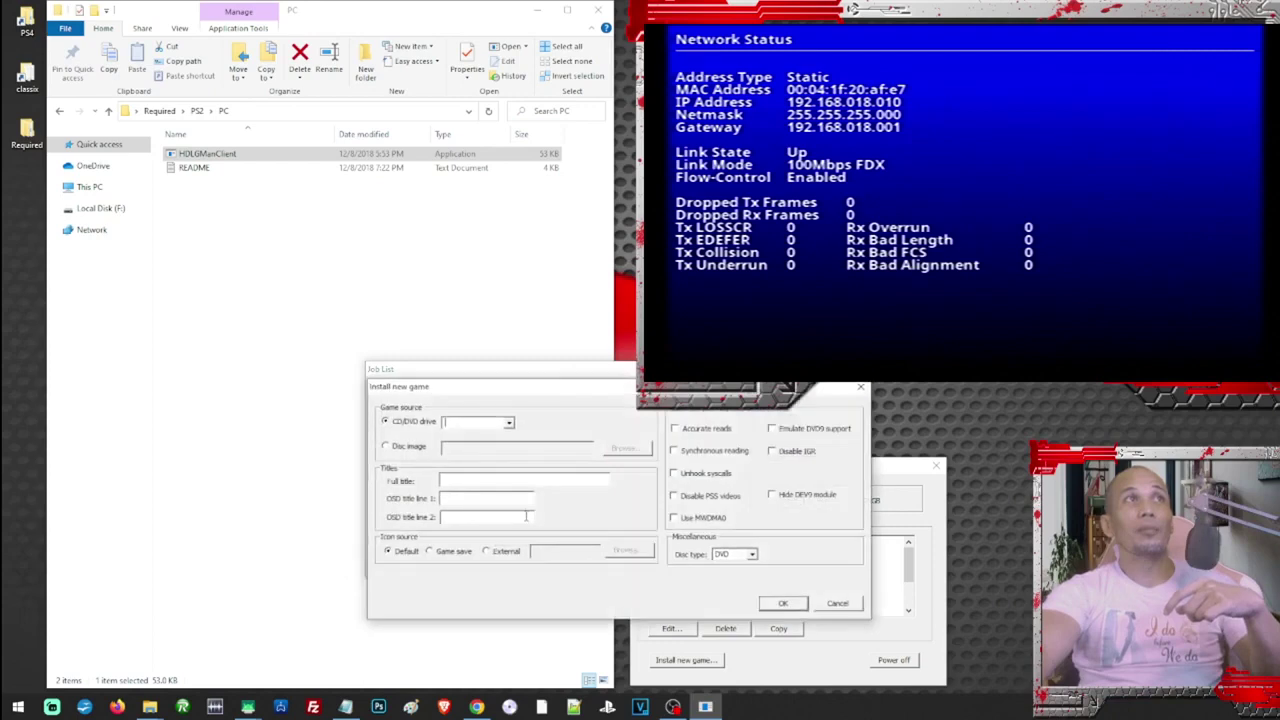
pyautogui.click(418, 447)
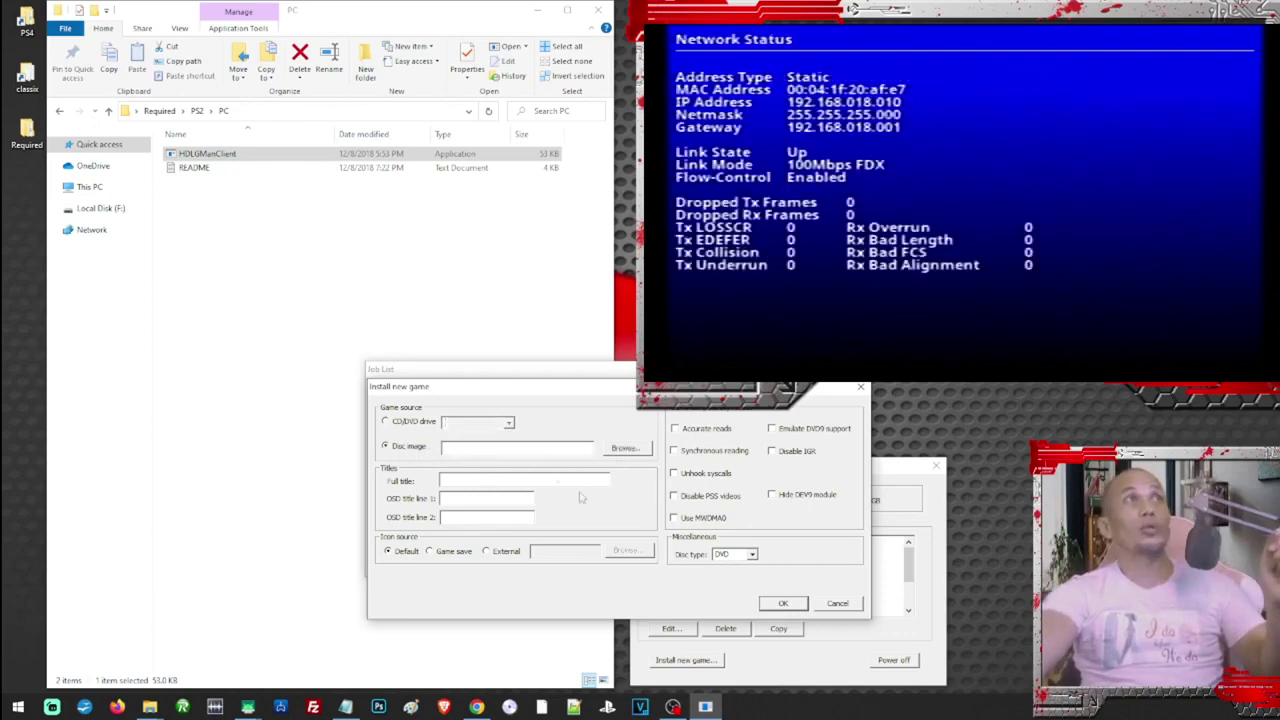
pyautogui.click(625, 448)
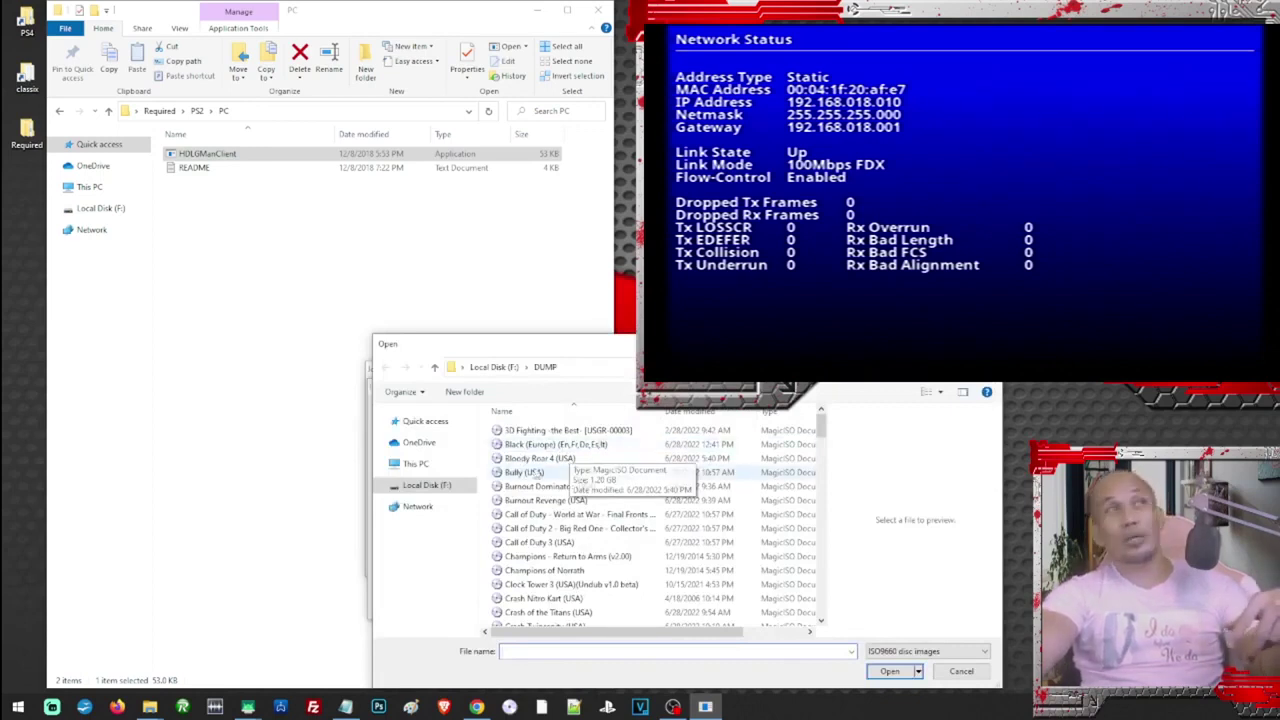
# - Choose the Genji - Dawn of the Samurai (USA) ISO from F:\DUMP
pyautogui.click(425, 485)
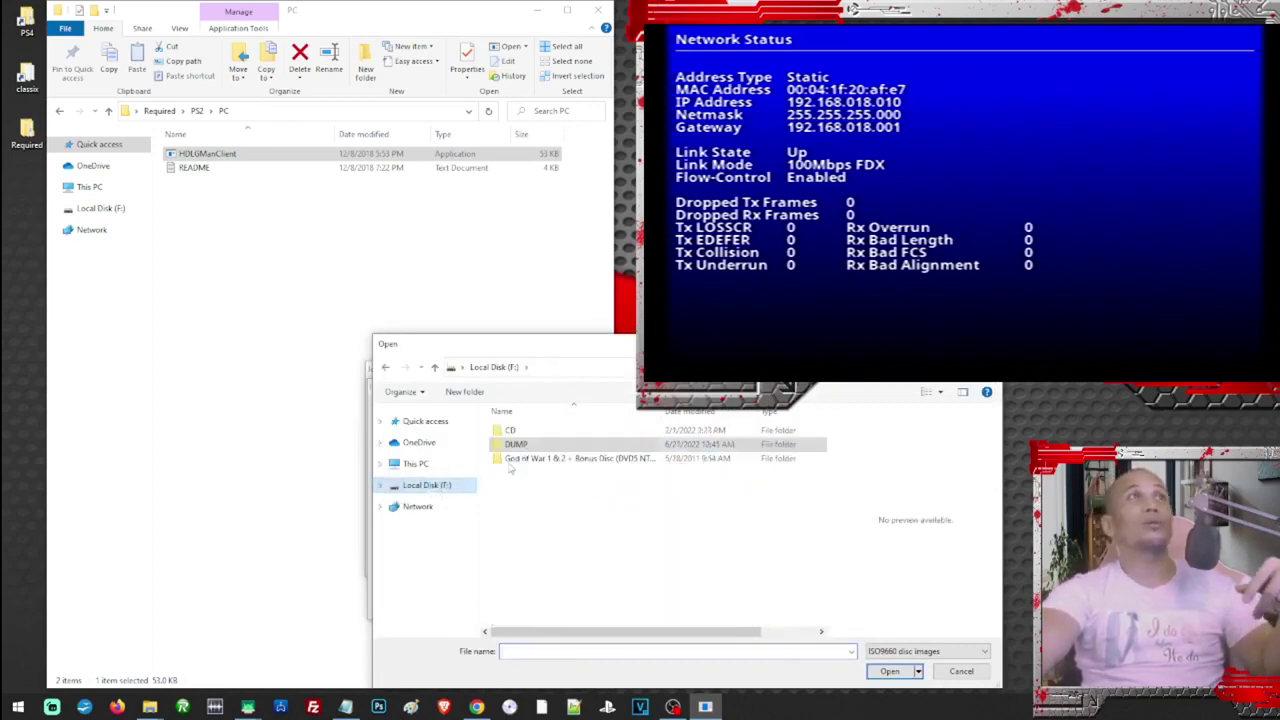
pyautogui.doubleClick(530, 445)
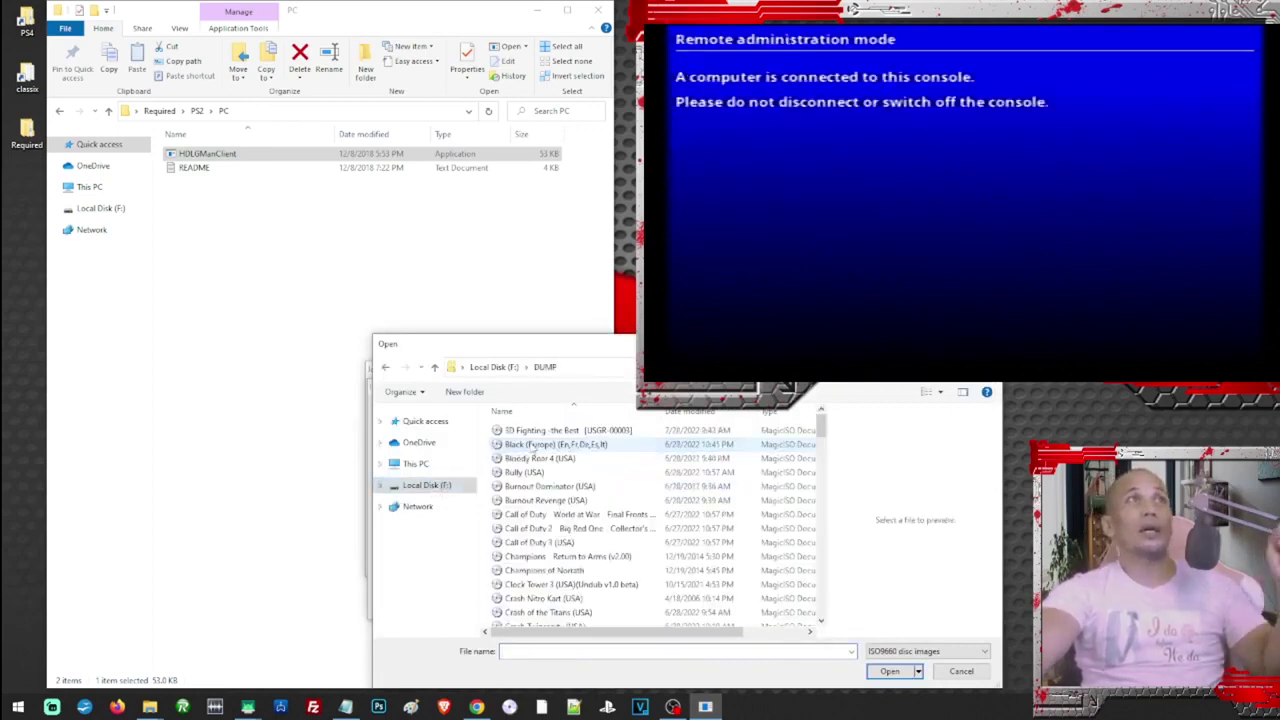
pyautogui.scroll(-10, 535, 450)
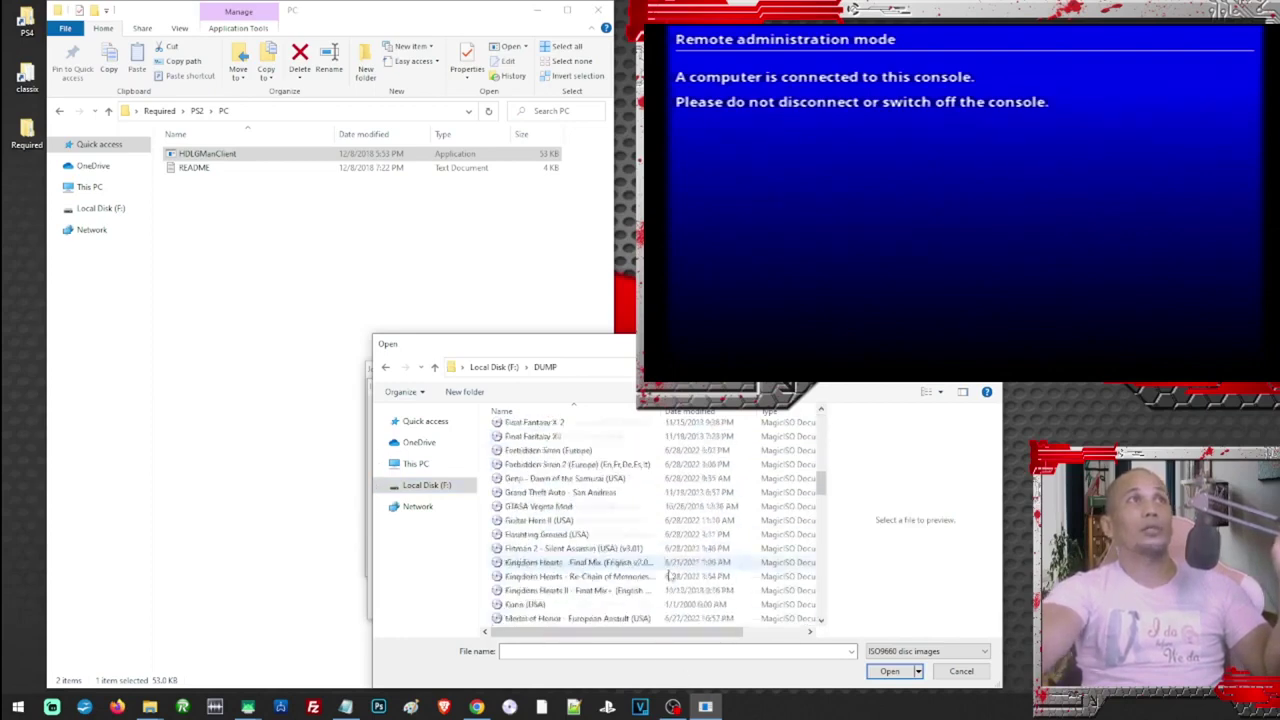
pyautogui.scroll(-8, 669, 576)
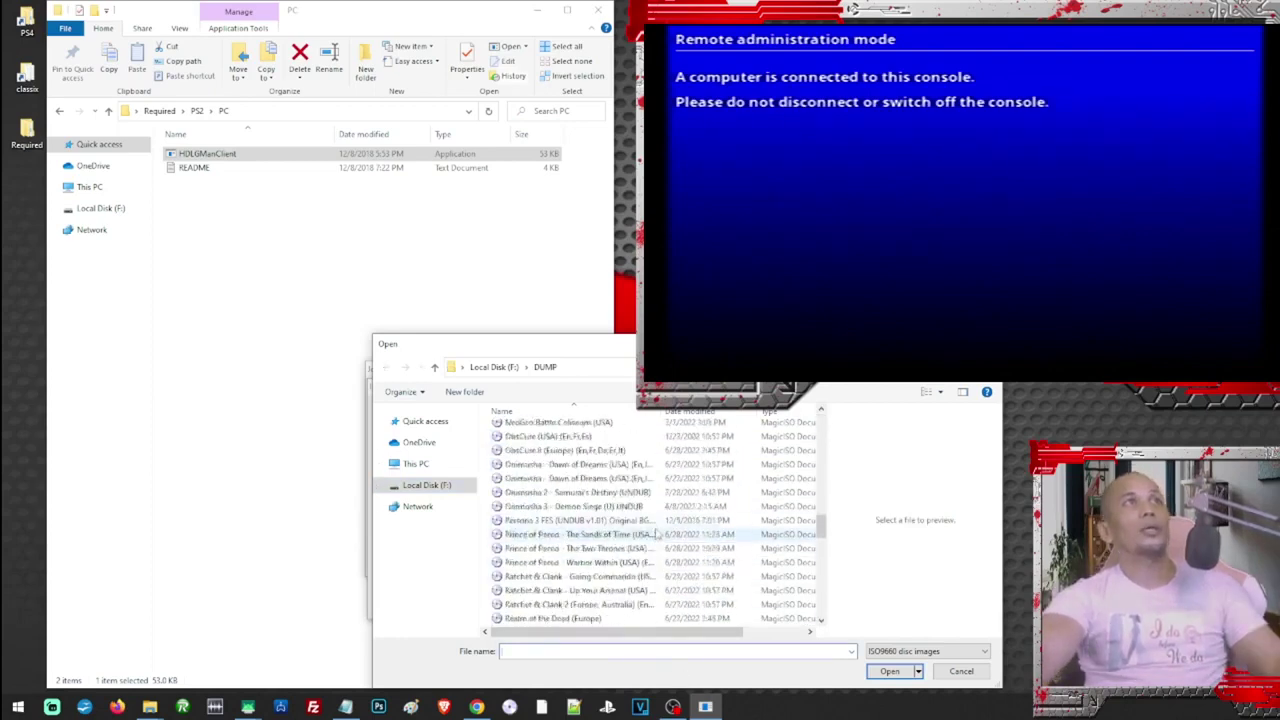
pyautogui.scroll(6, 655, 534)
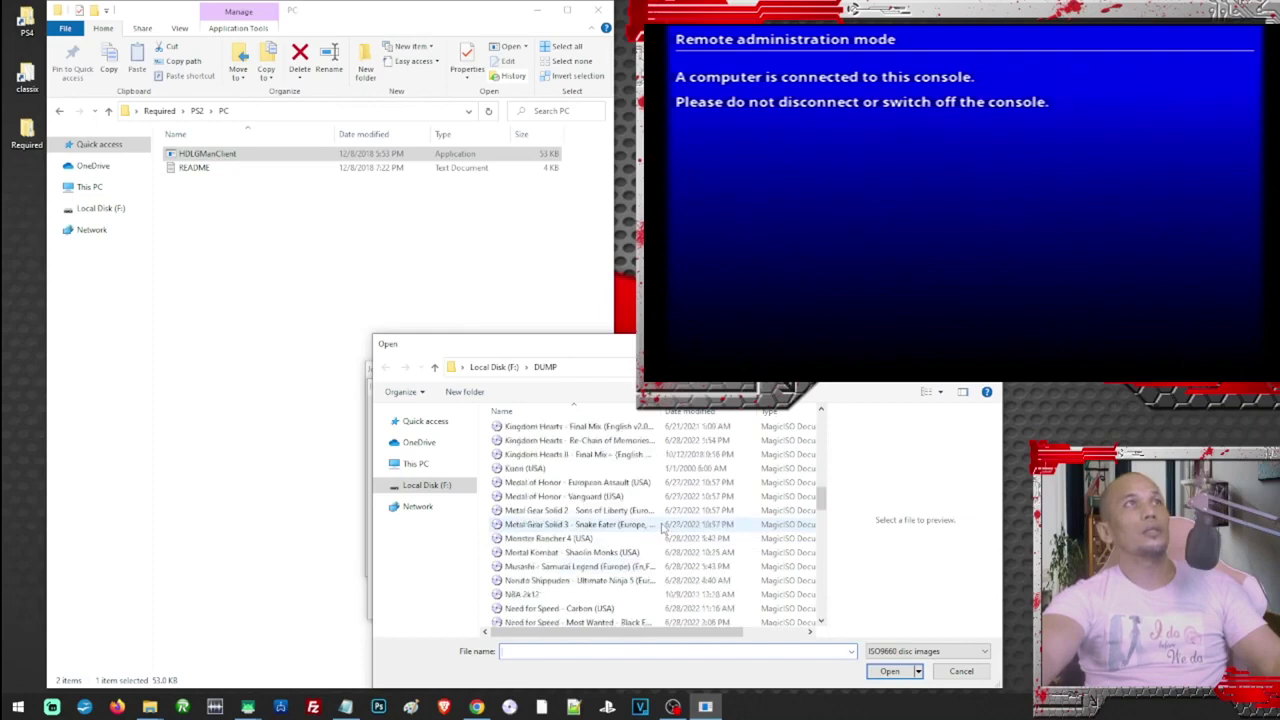
pyautogui.scroll(3, 661, 527)
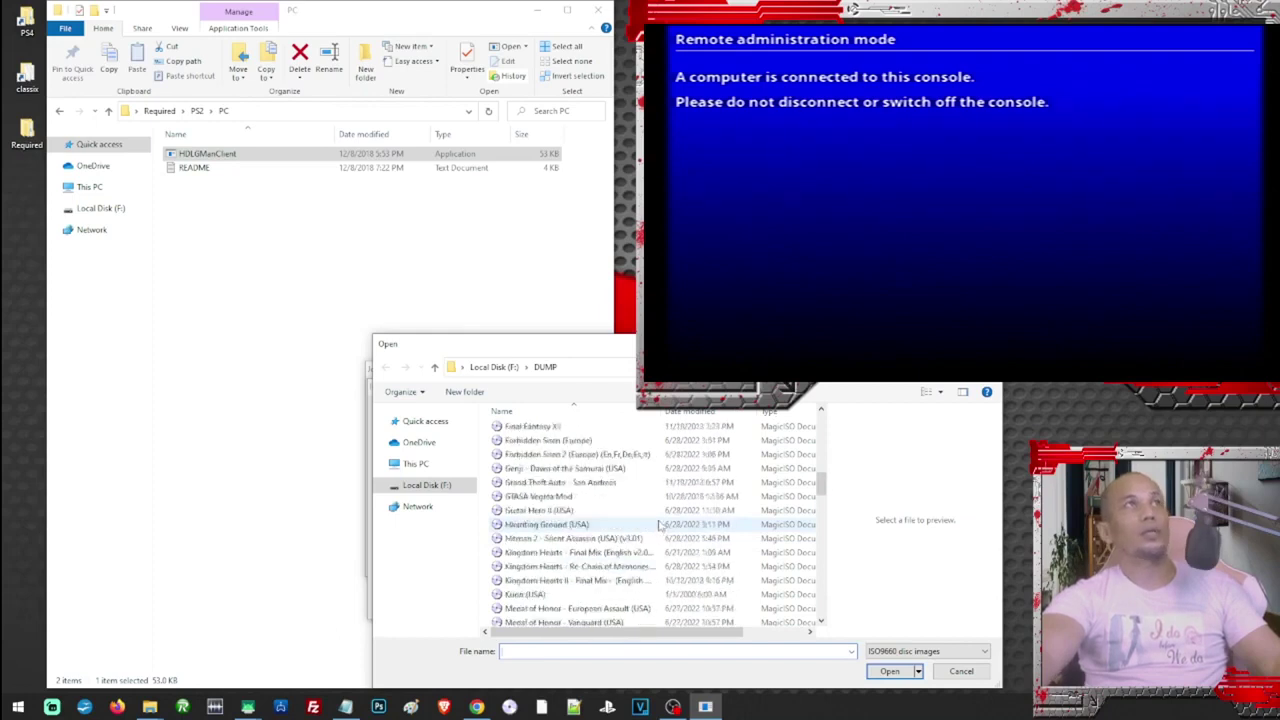
pyautogui.scroll(2, 594, 535)
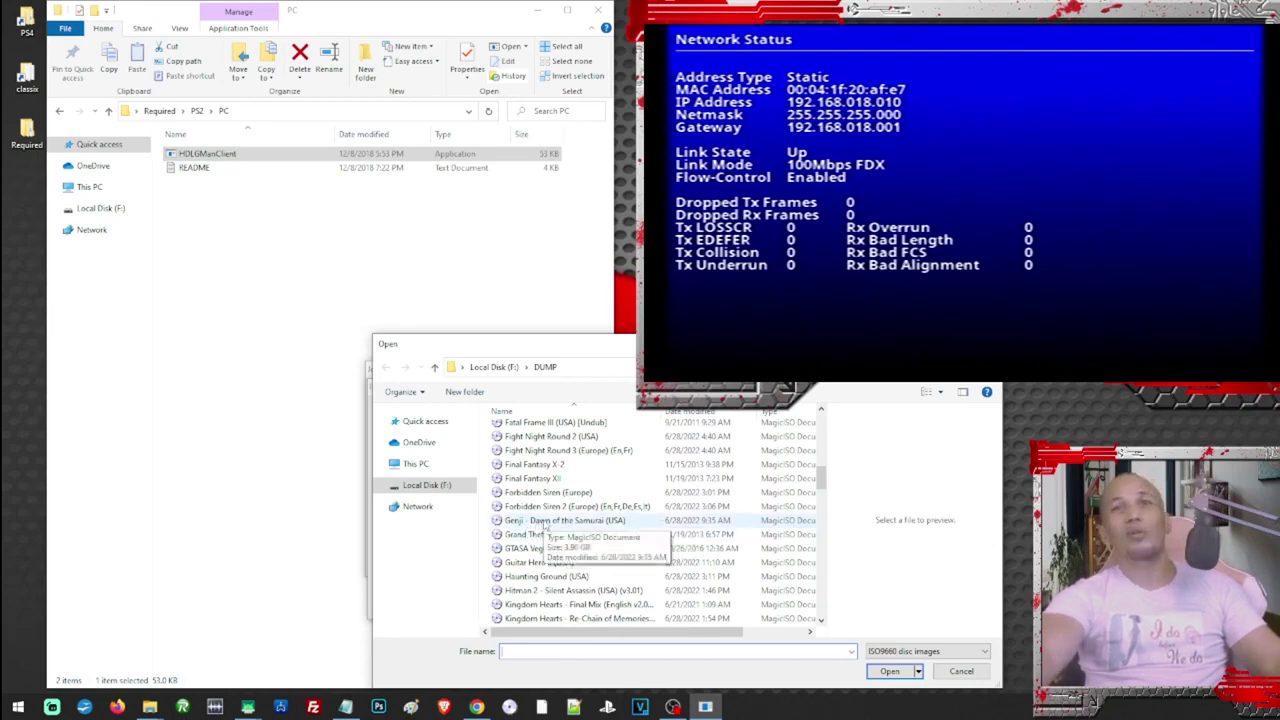
pyautogui.doubleClick(545, 521)
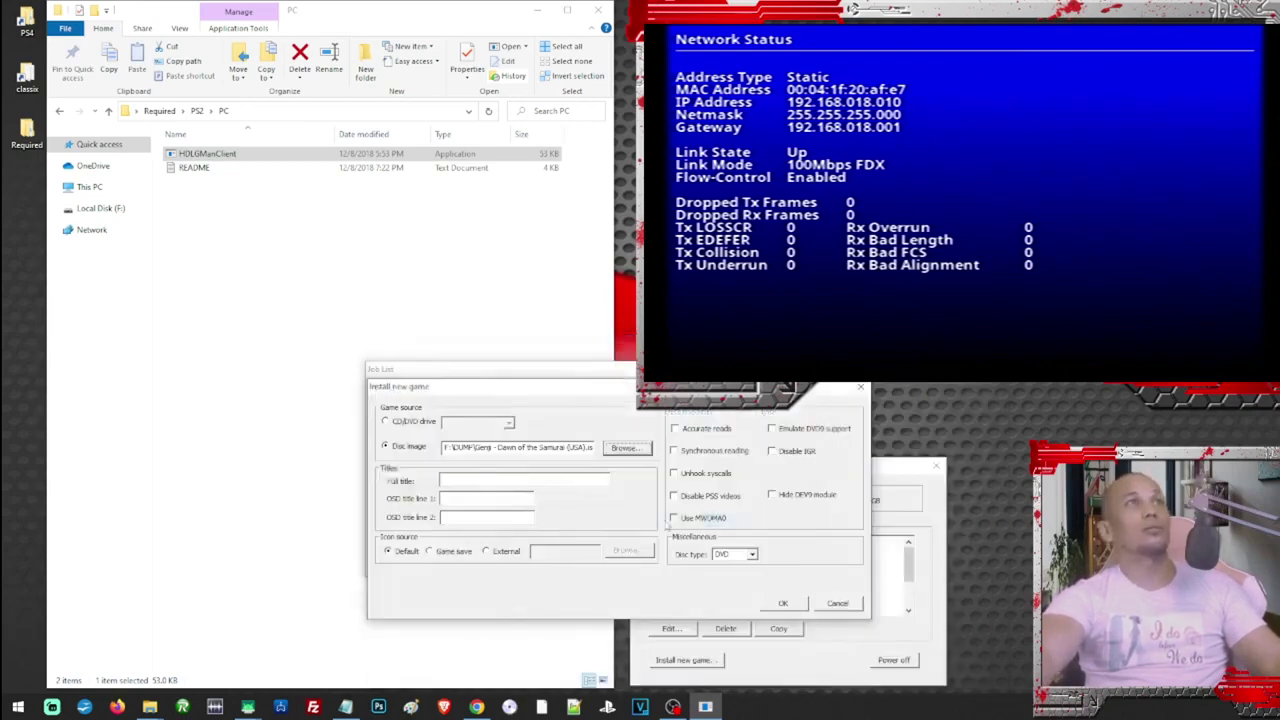
# - Enter full title 'Genji - Dawn of the Samurai', 'Genji' on both OSD lines, and submit
pyautogui.click(474, 481)
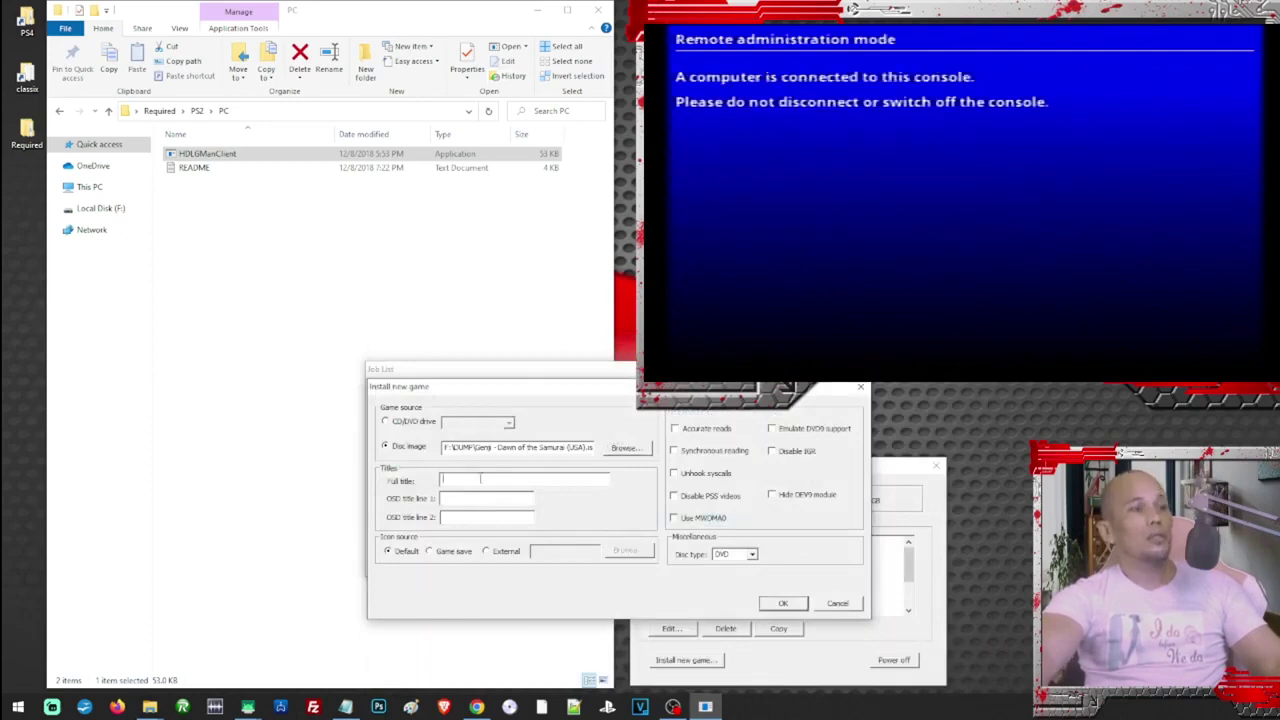
pyautogui.write('Genji - Dawn of the Samurai')
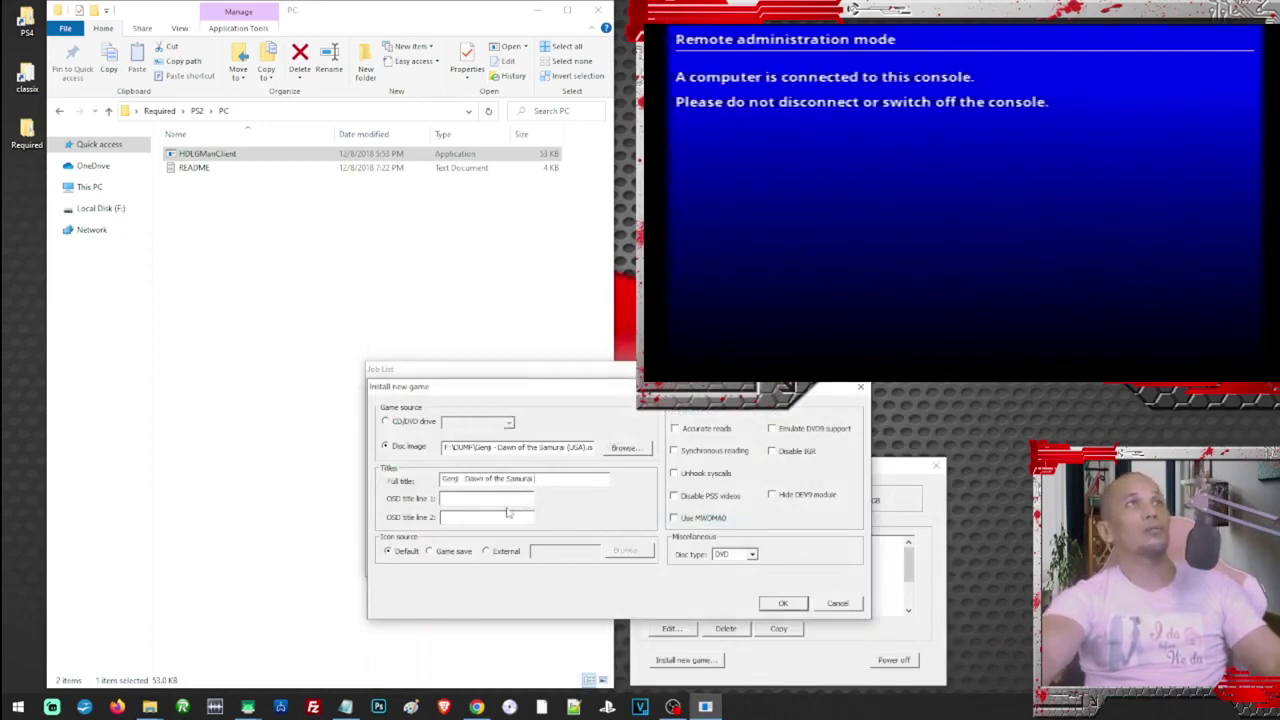
pyautogui.doubleClick(451, 479)
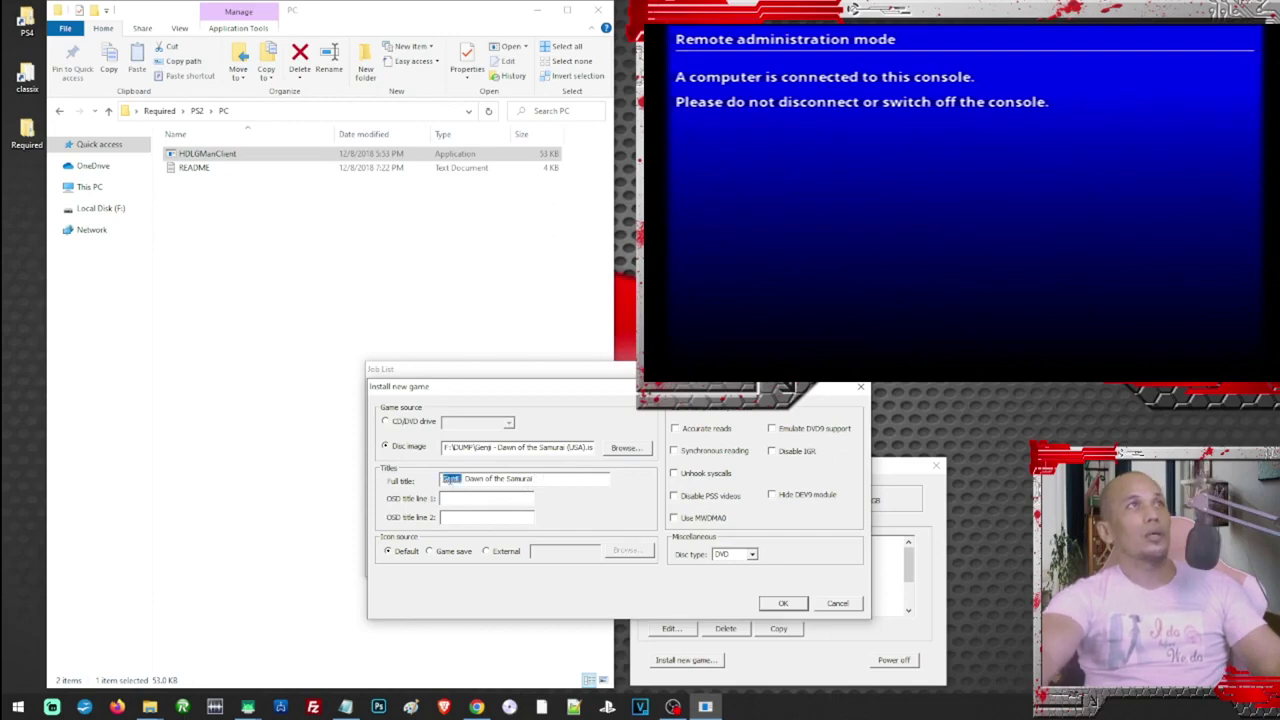
pyautogui.hotkey('ctrl', 'c')
pyautogui.click(484, 499)
pyautogui.hotkey('ctrl', 'v')
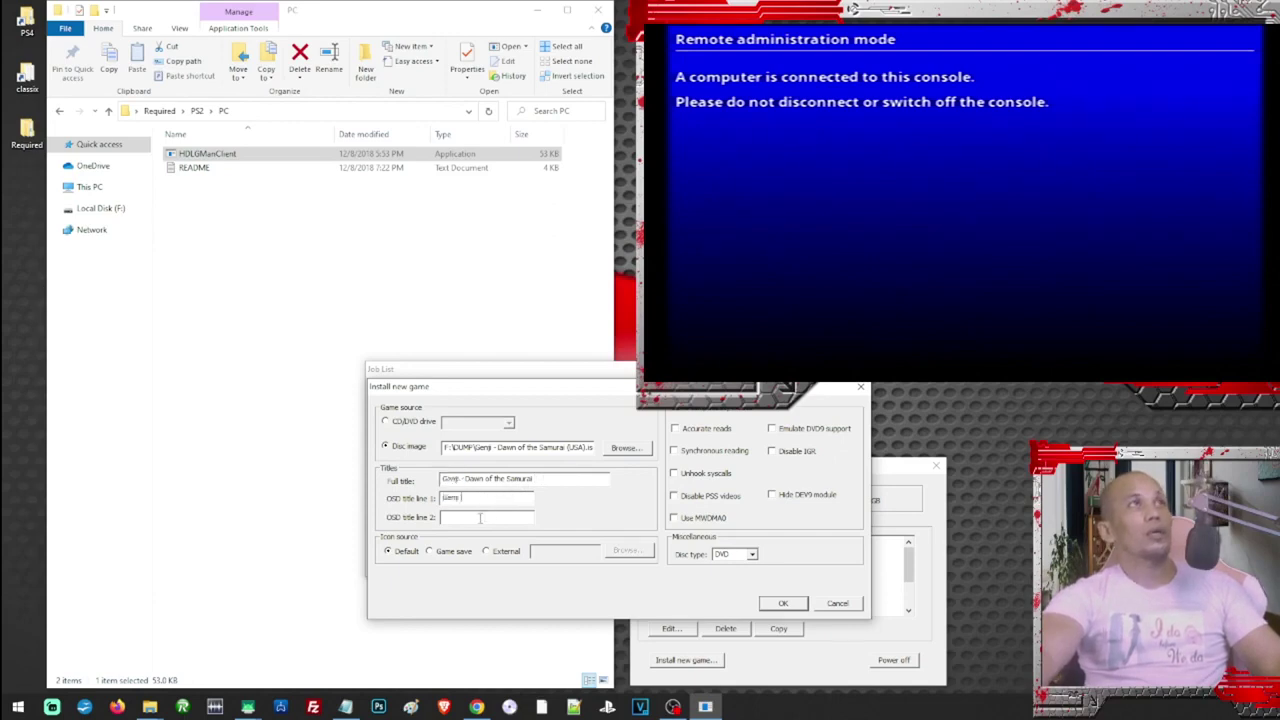
pyautogui.click(488, 516)
pyautogui.hotkey('ctrl', 'v')
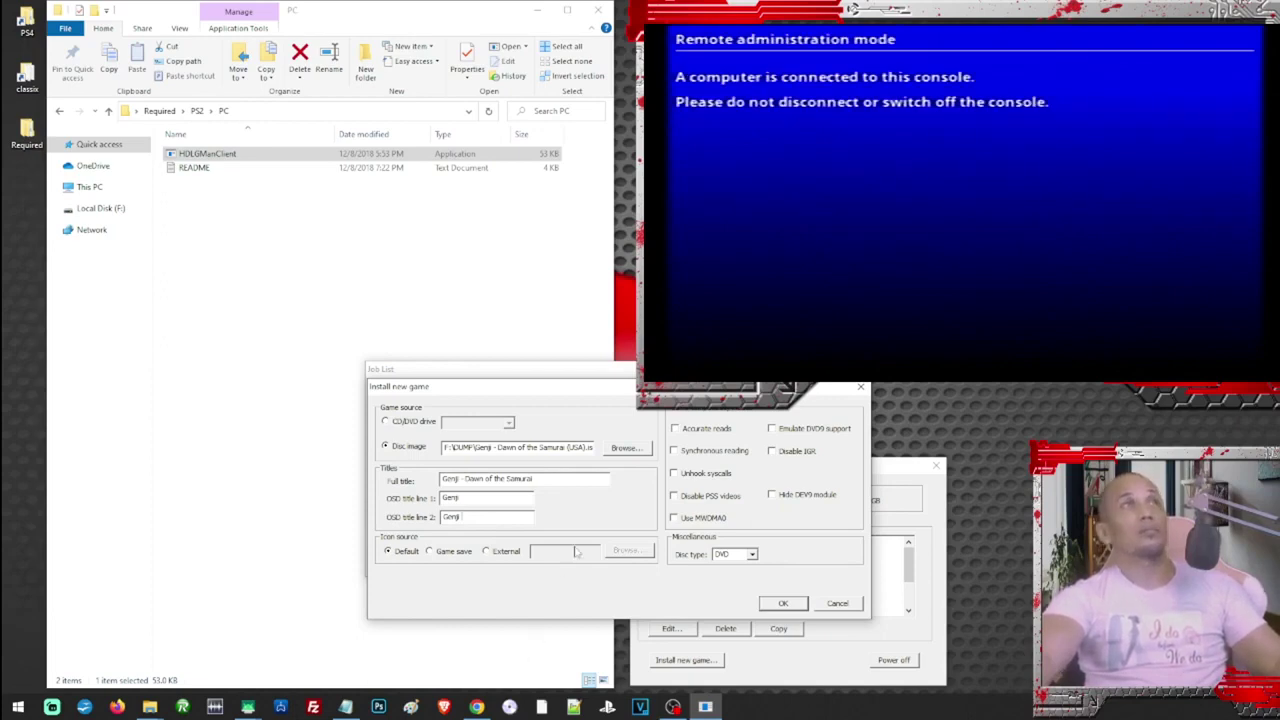
pyautogui.click(783, 604)
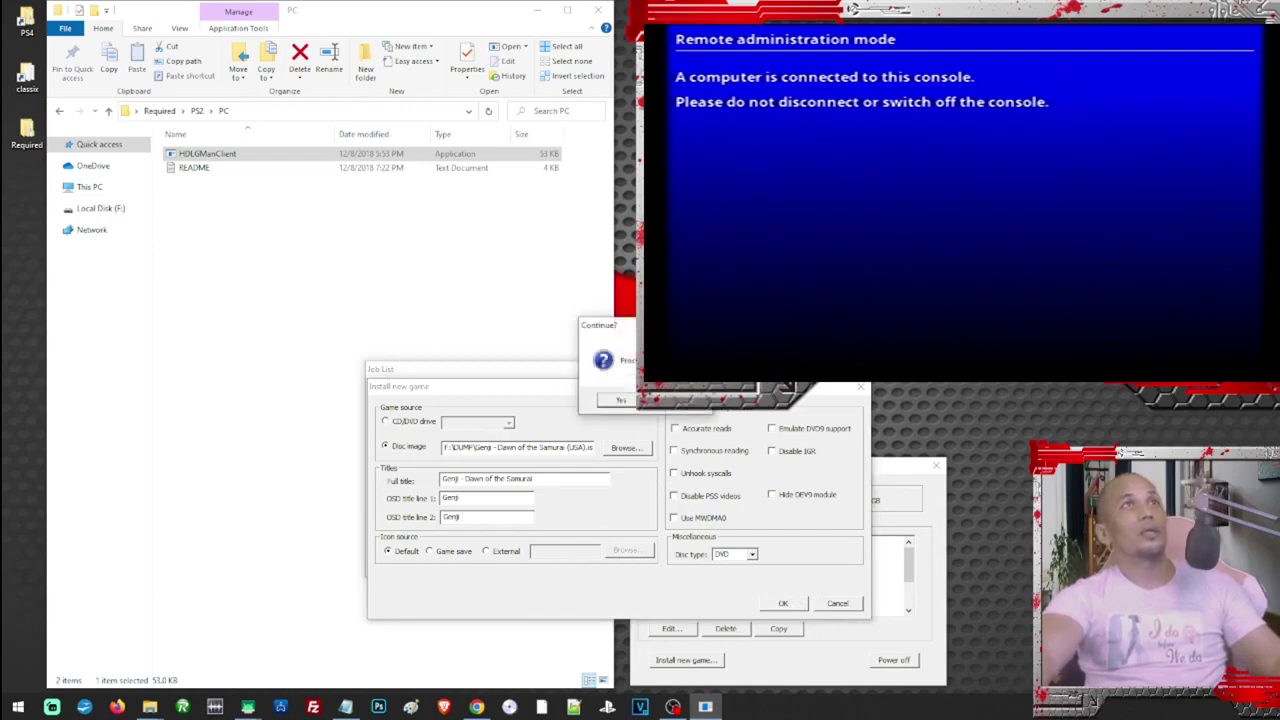
pyautogui.press('Return')
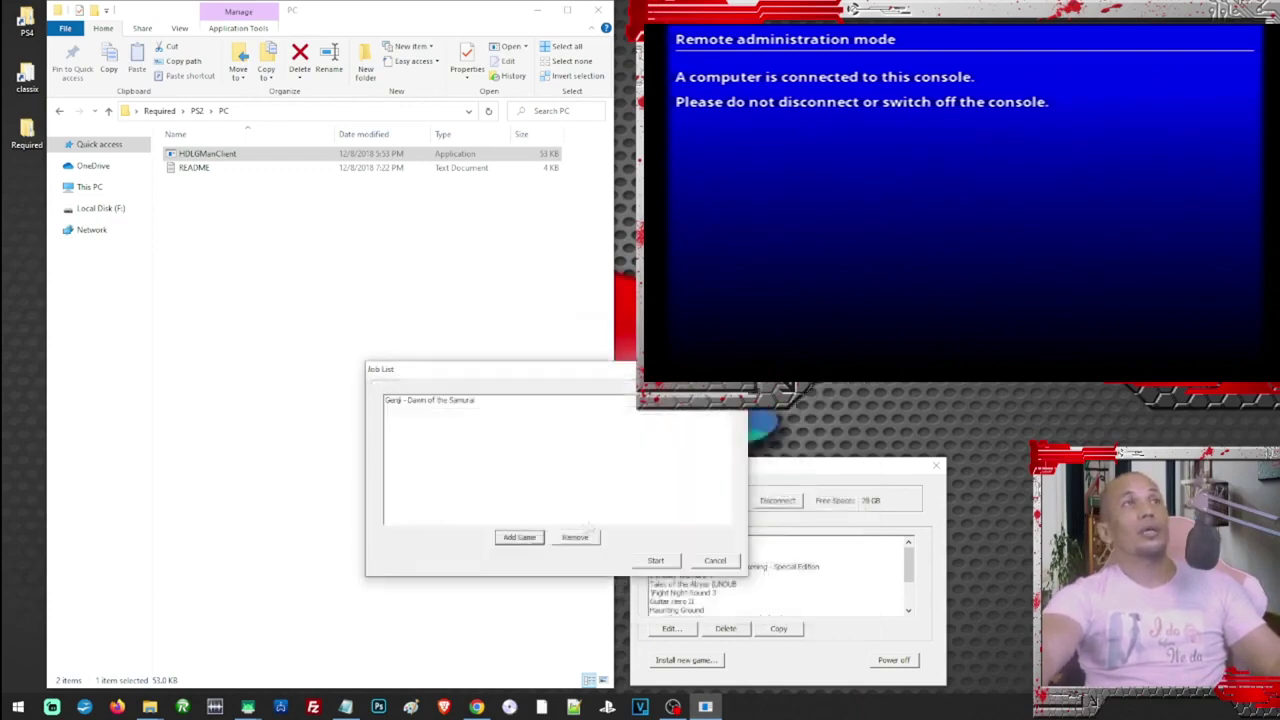
# - Run the queued Genji installation to the PS2 drive and acknowledge Installation complete
pyautogui.click(519, 537)
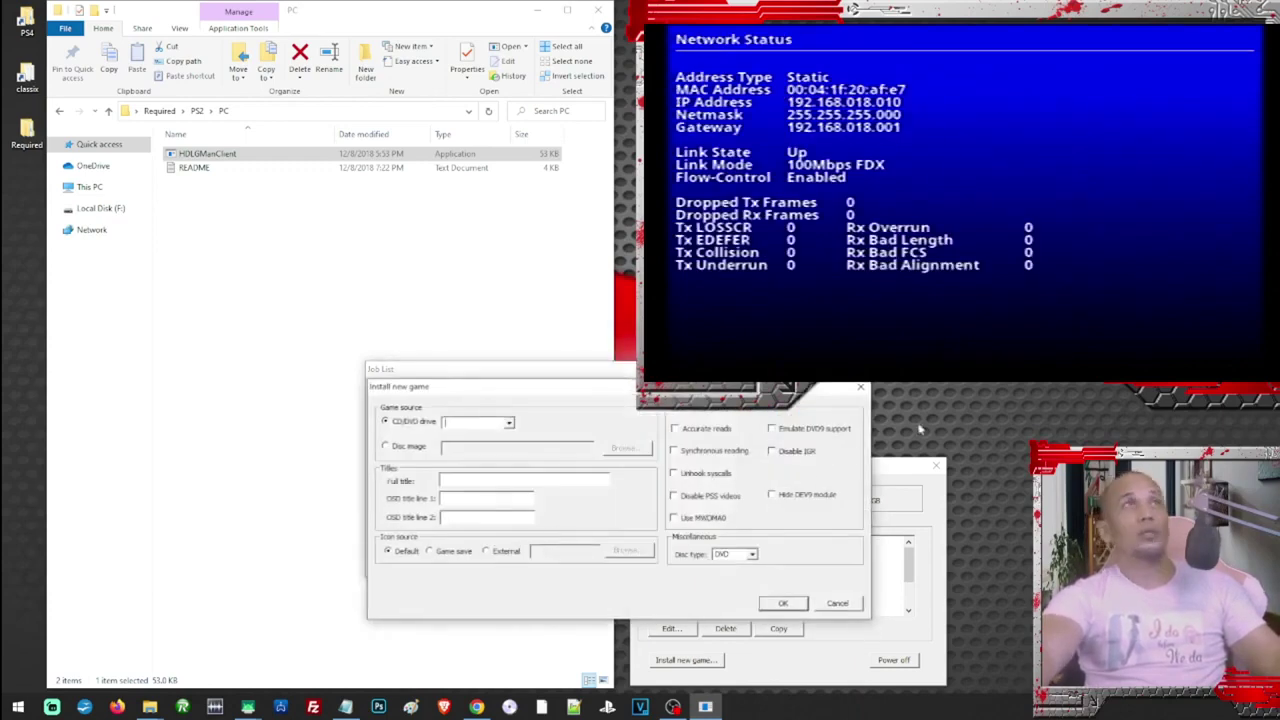
pyautogui.click(860, 388)
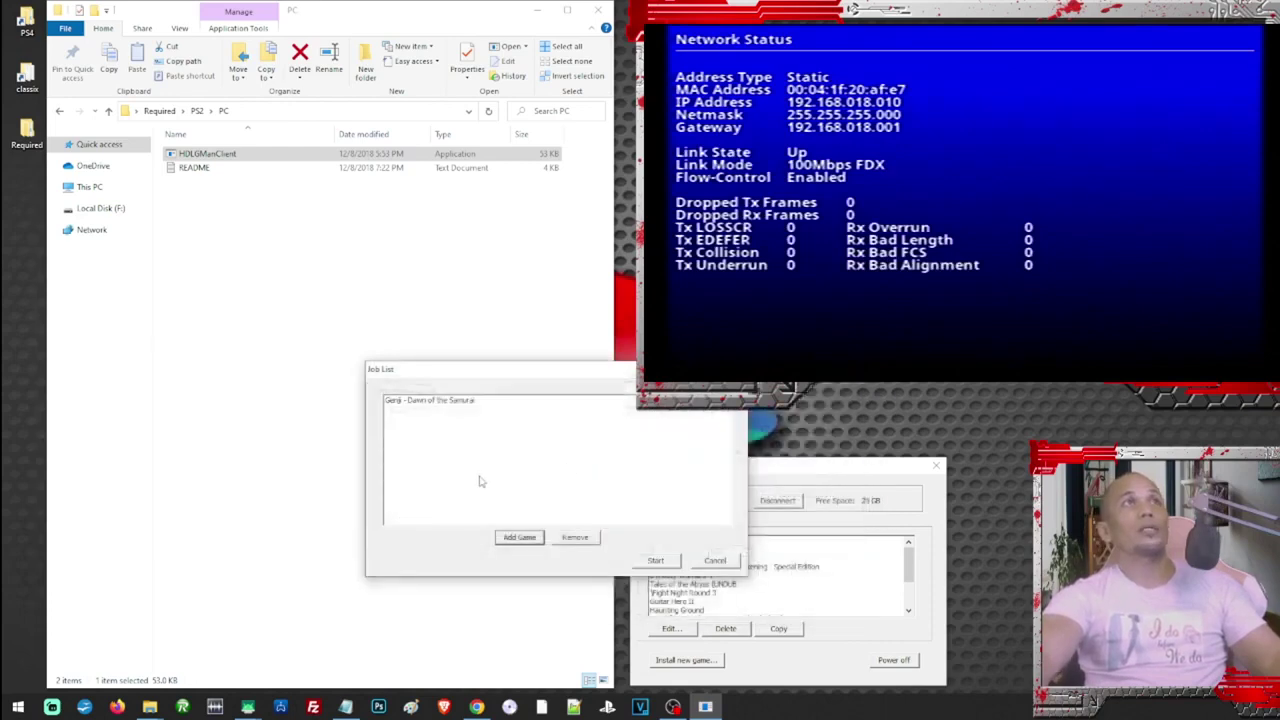
pyautogui.click(655, 561)
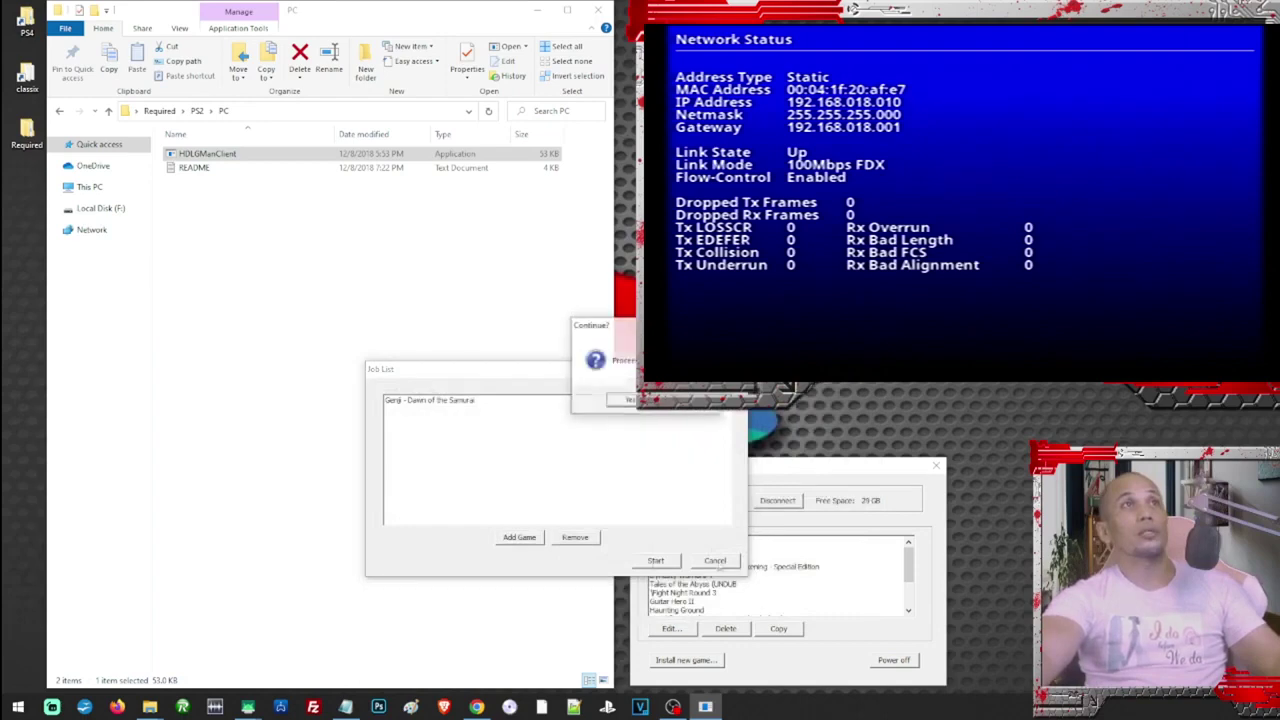
pyautogui.click(618, 402)
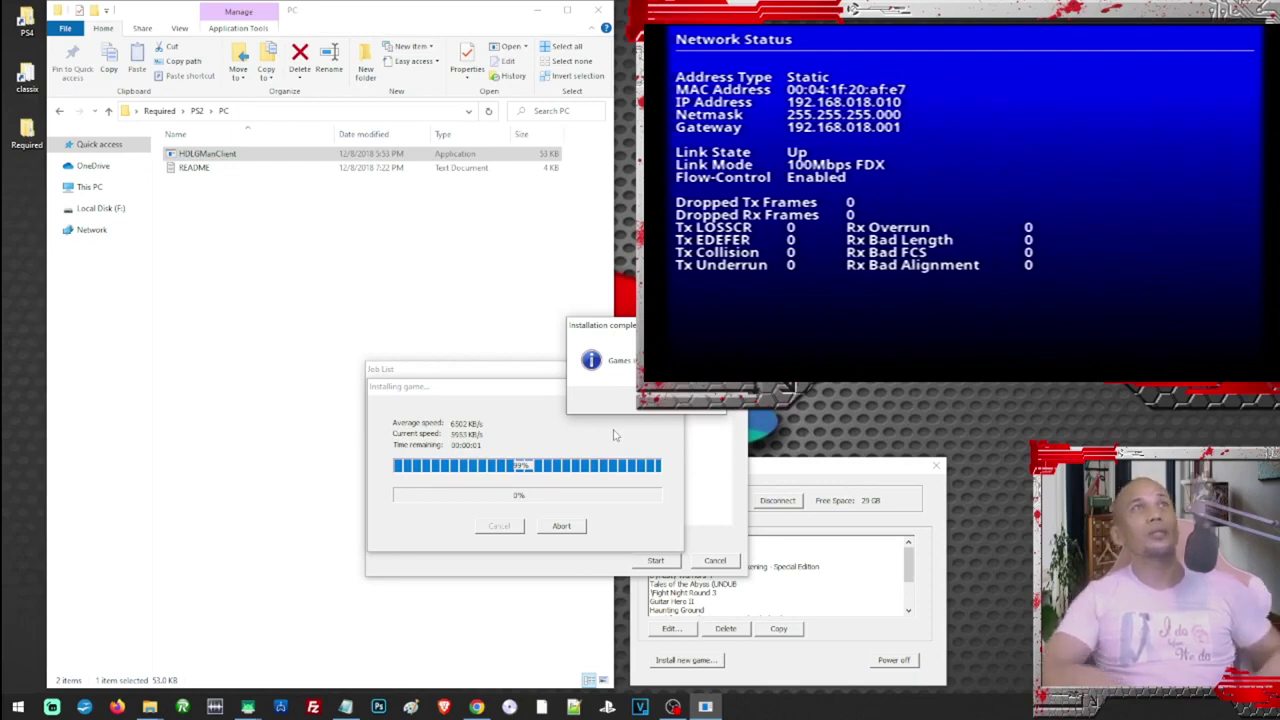
pyautogui.press('Return')
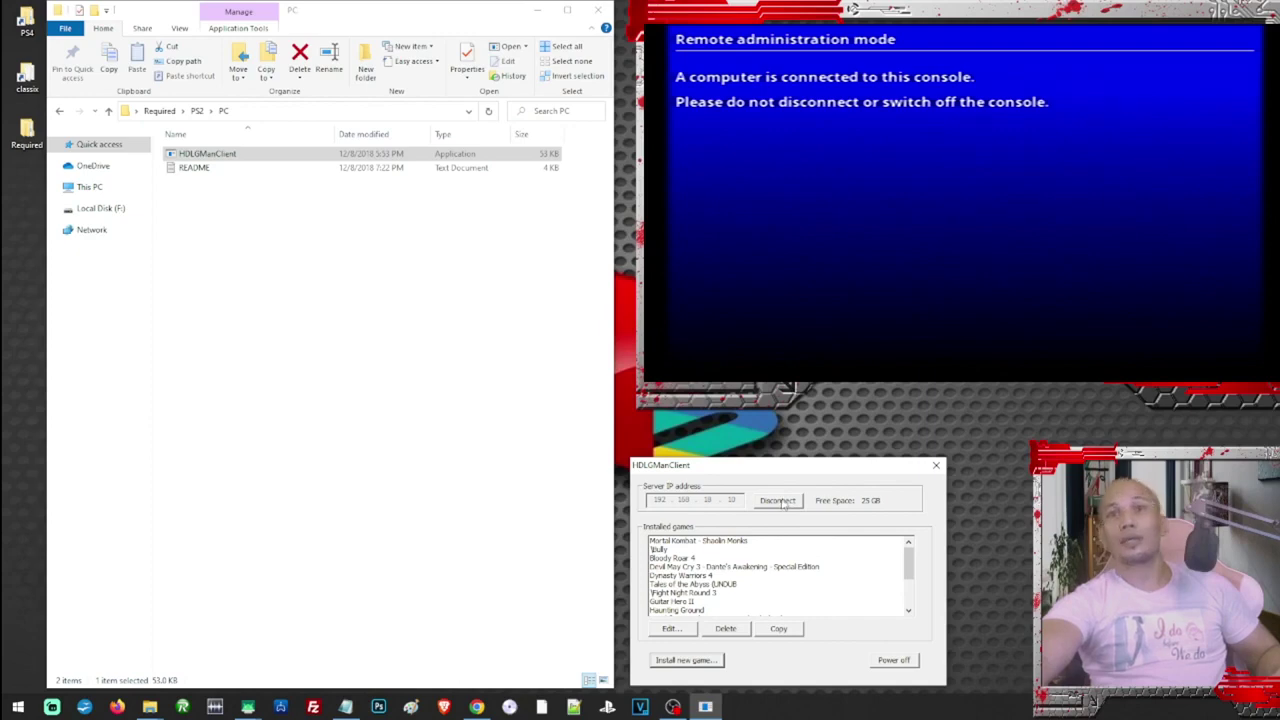
# - Disconnect HDLGManClient from the PS2 console
pyautogui.click(779, 501)
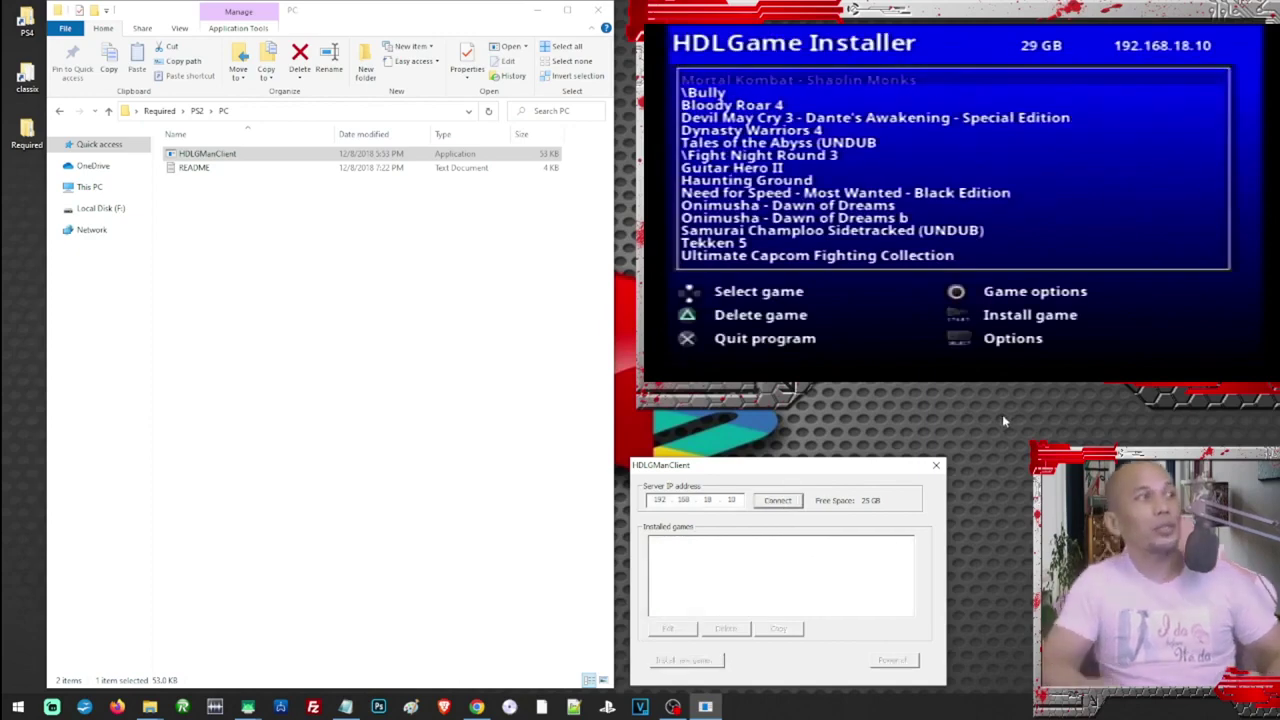